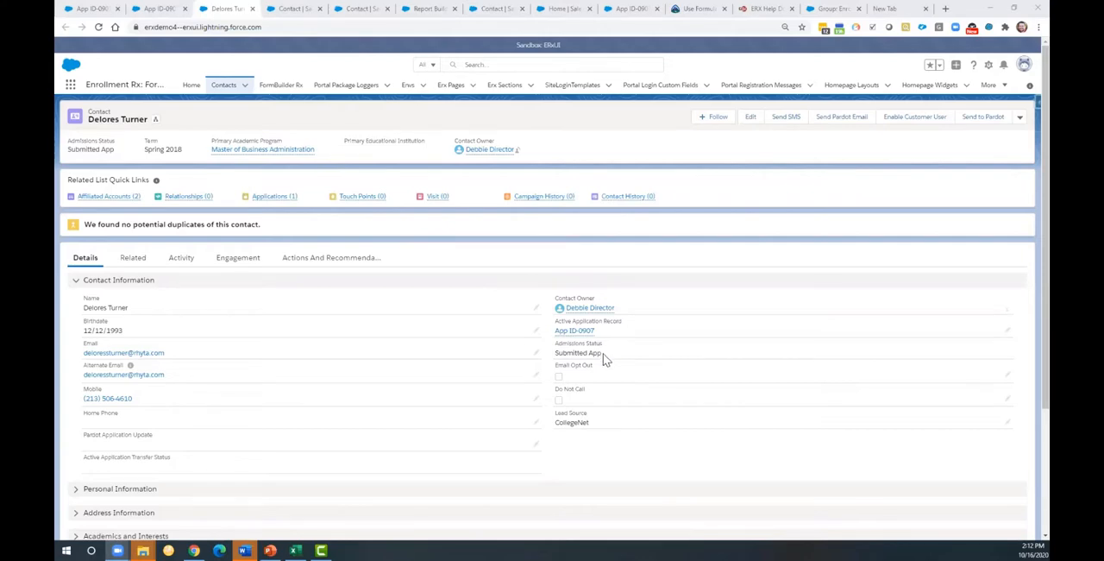
Step: Review the Transfer? field on the contact's application record and return to the contact record
{"action": "left_click", "coordinate": [284, 201]}
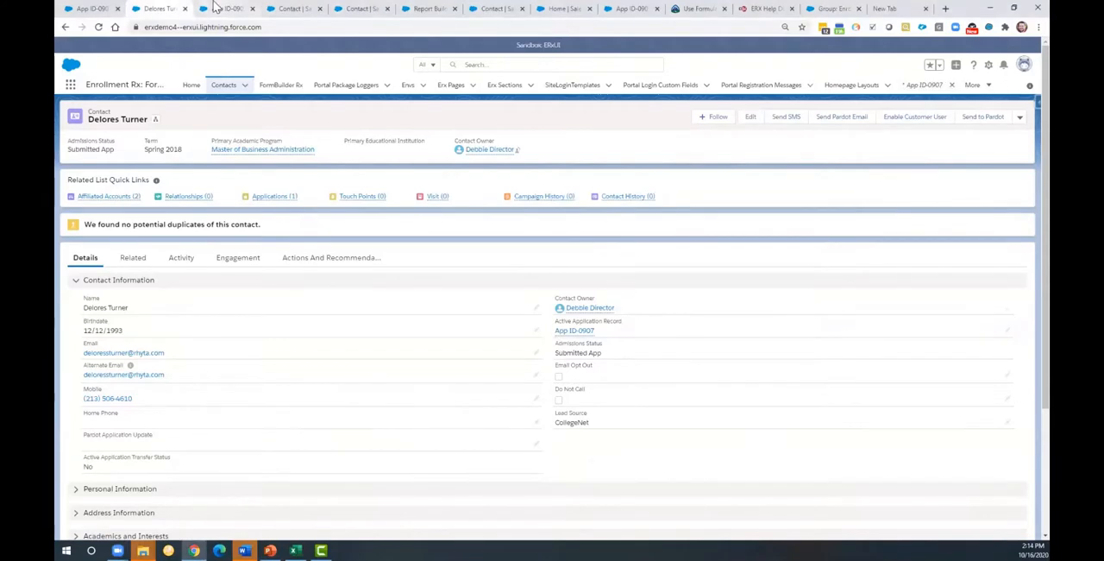
{"action": "left_click", "coordinate": [214, 8]}
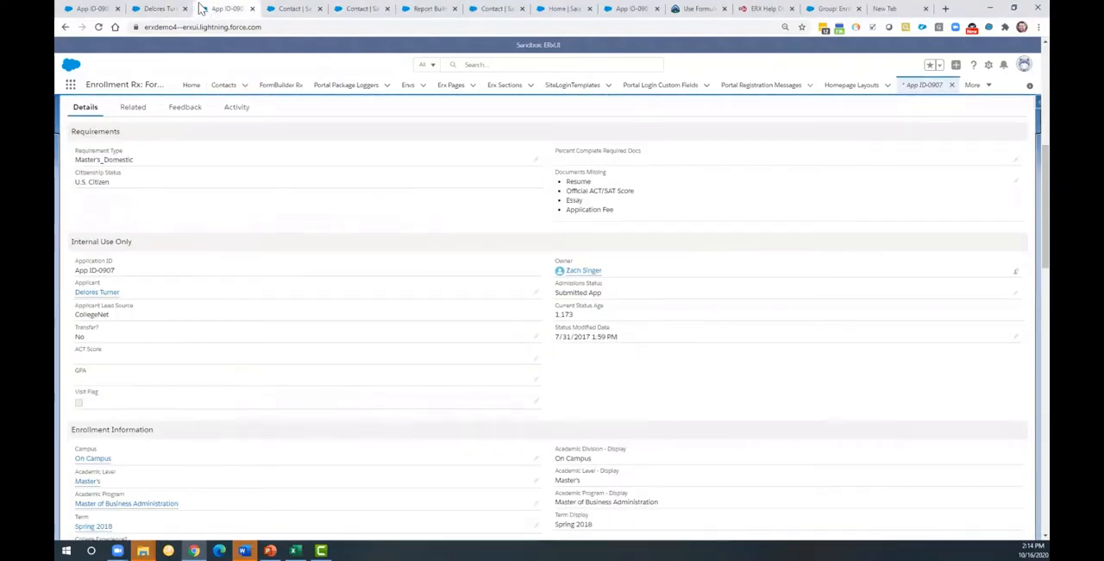
{"action": "left_click", "coordinate": [162, 10]}
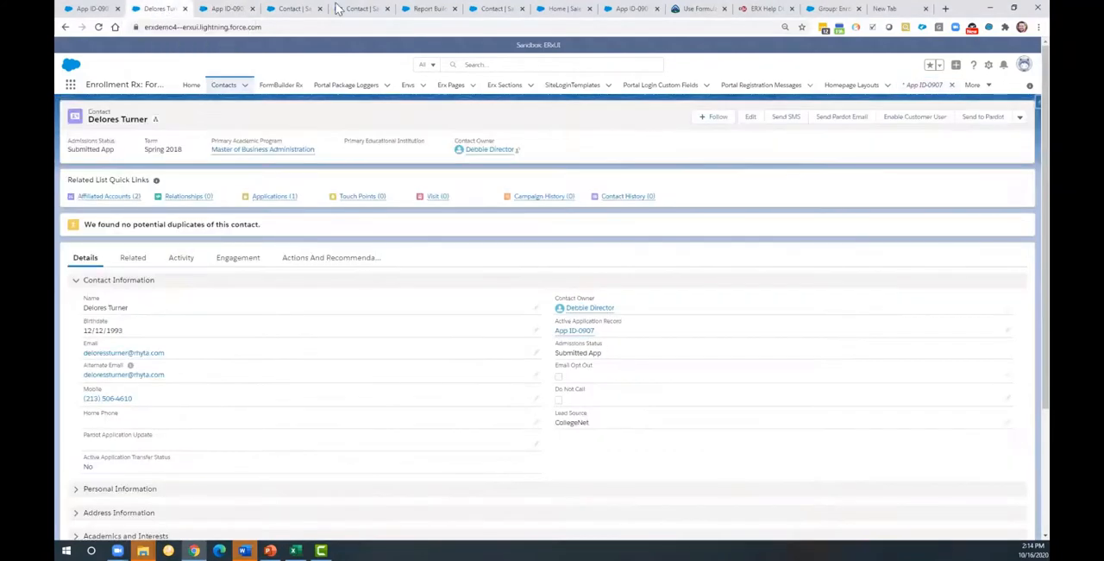
Step: Open the Contact object's fields and relationships in Setup and start a new custom field of type Formula
{"action": "left_click", "coordinate": [989, 66]}
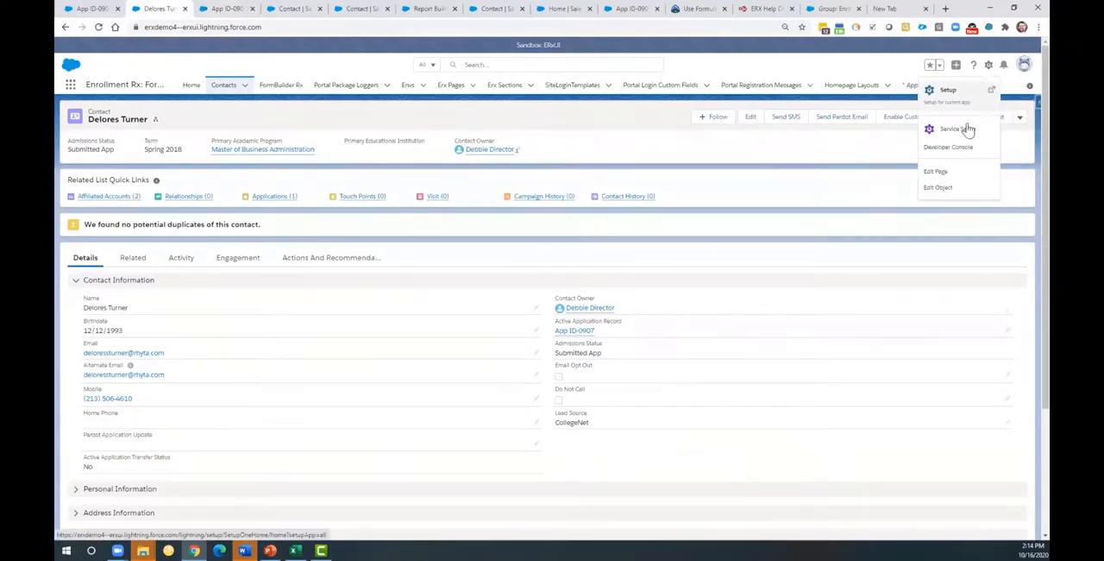
{"action": "left_click", "coordinate": [953, 191]}
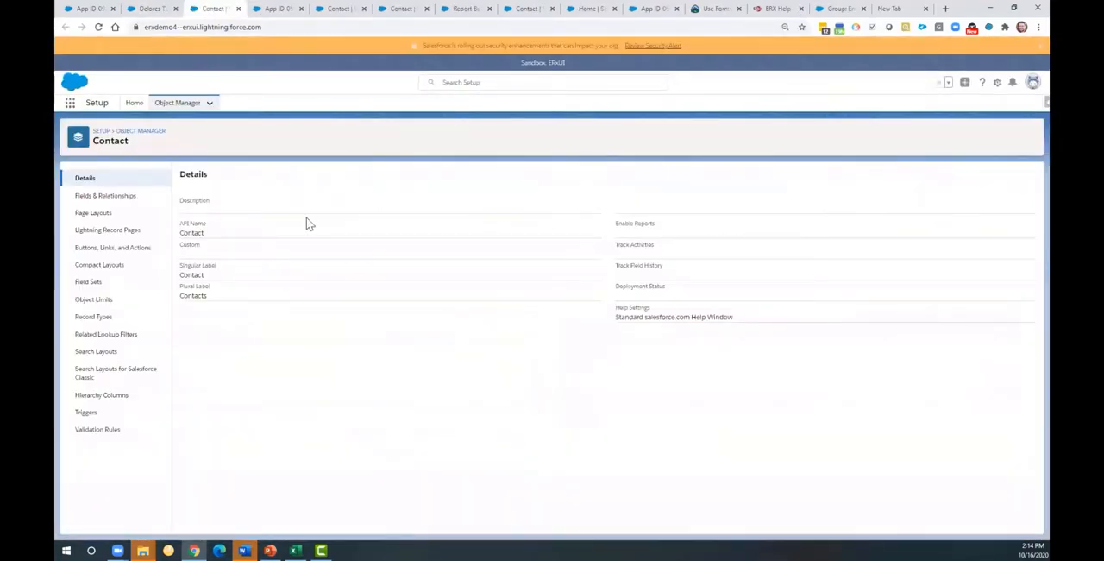
{"action": "left_click", "coordinate": [141, 206]}
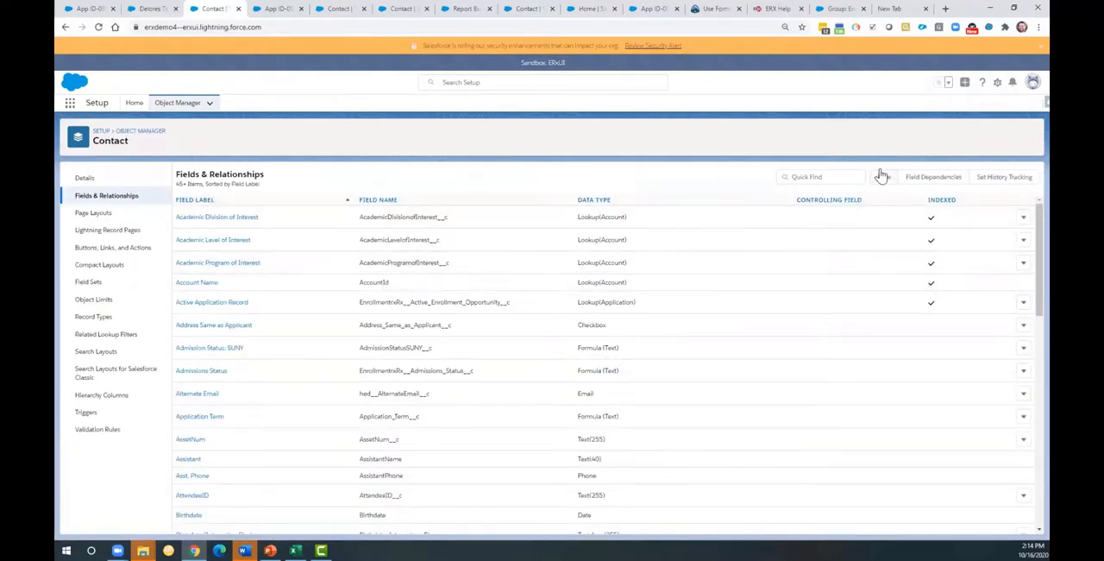
{"action": "left_click", "coordinate": [882, 176]}
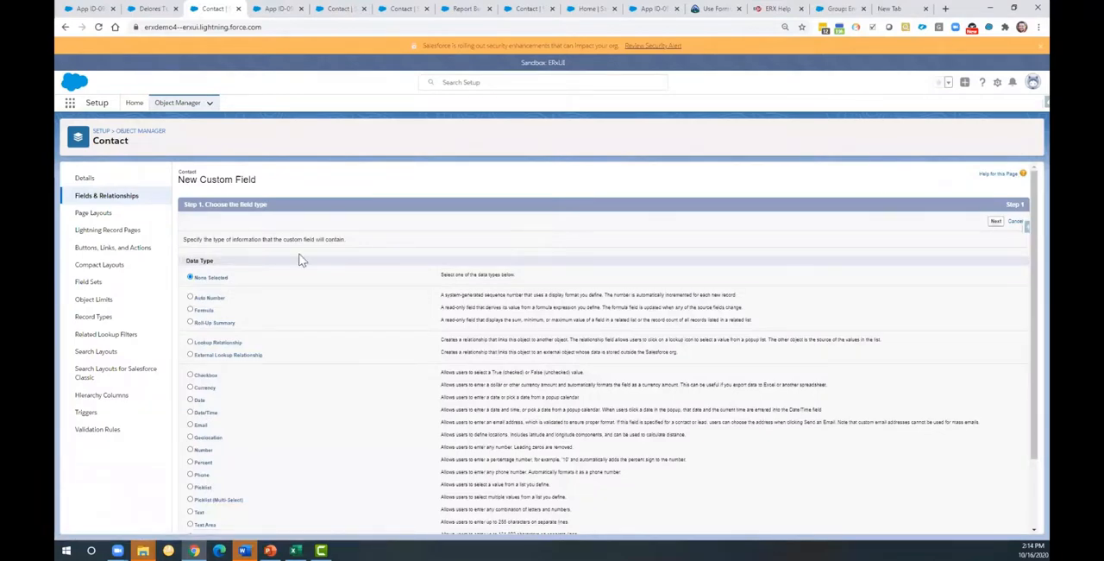
{"action": "left_click", "coordinate": [190, 310]}
{"action": "left_click", "coordinate": [996, 222]}
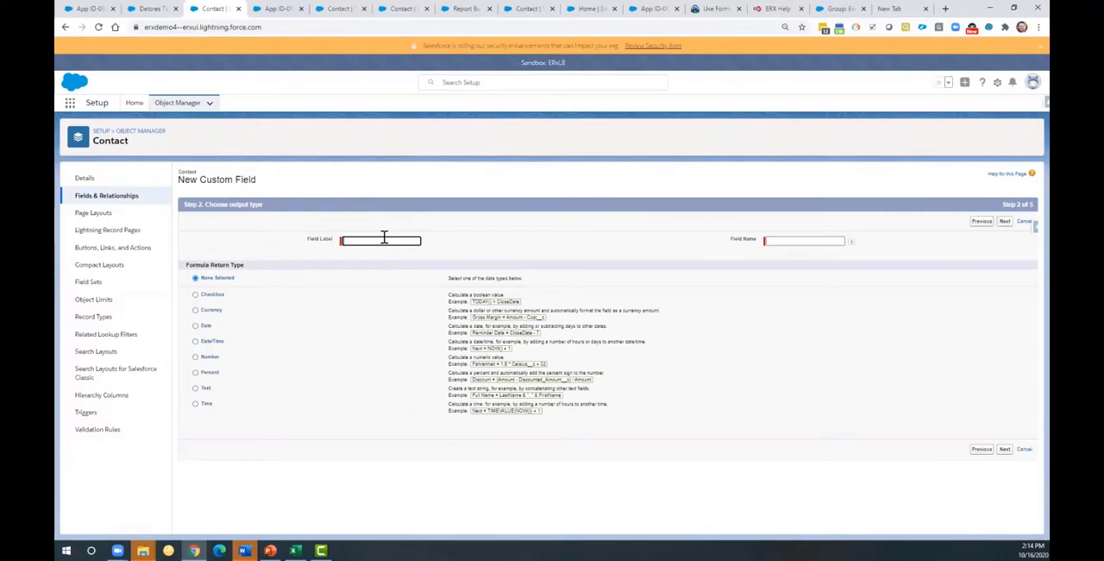
Step: Label the formula field Active Application Transfer Status, set its return type to Text and proceed to the formula definition
{"action": "type", "text": "Ap"}
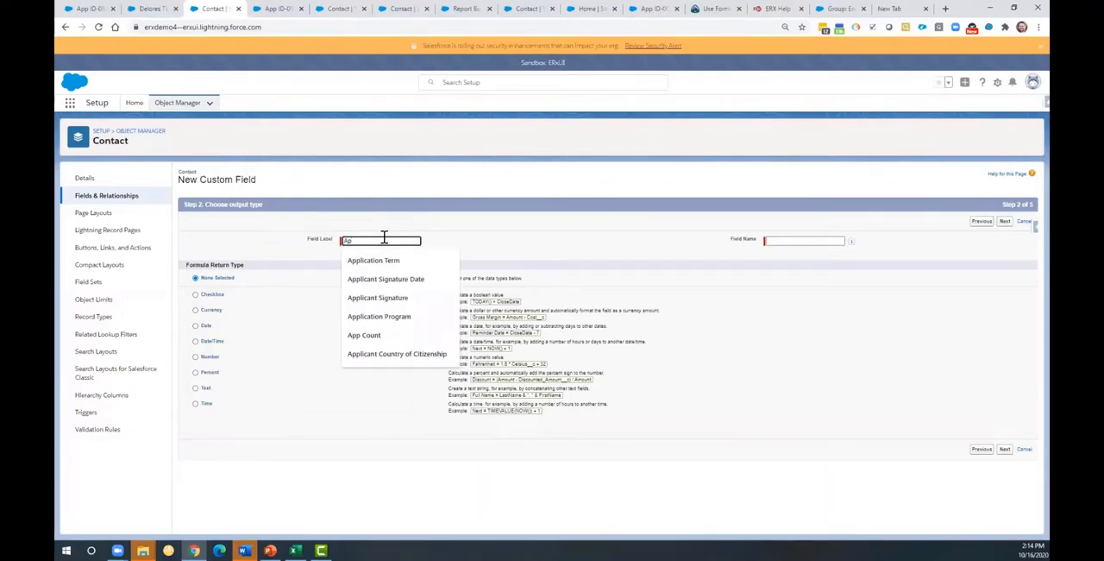
{"action": "key", "text": "BackSpace"}
{"action": "type", "text": "ctive Application Transfer"}
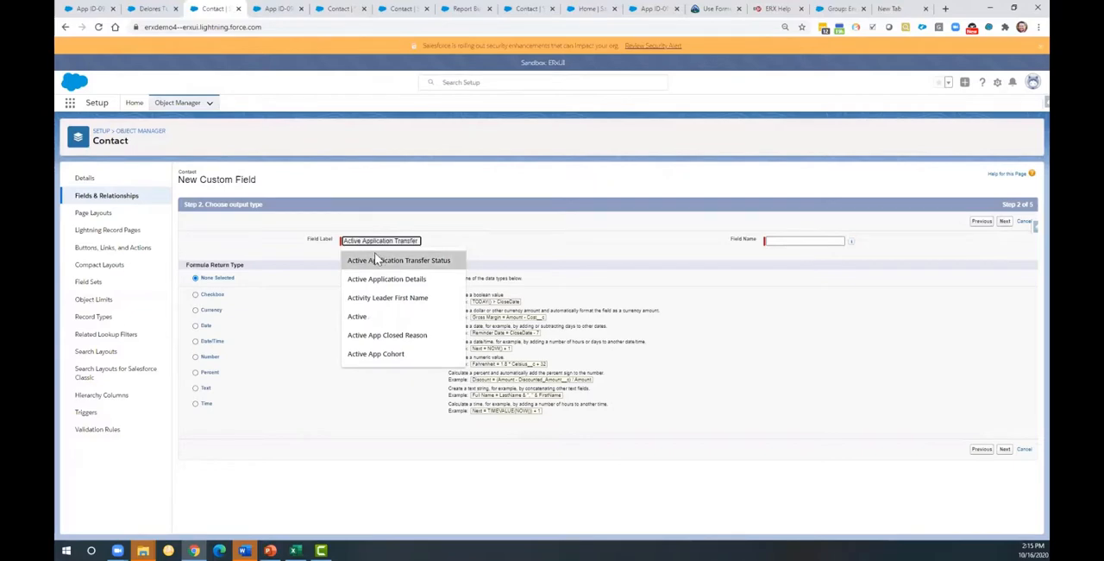
{"action": "left_click", "coordinate": [379, 260]}
{"action": "left_click", "coordinate": [767, 318]}
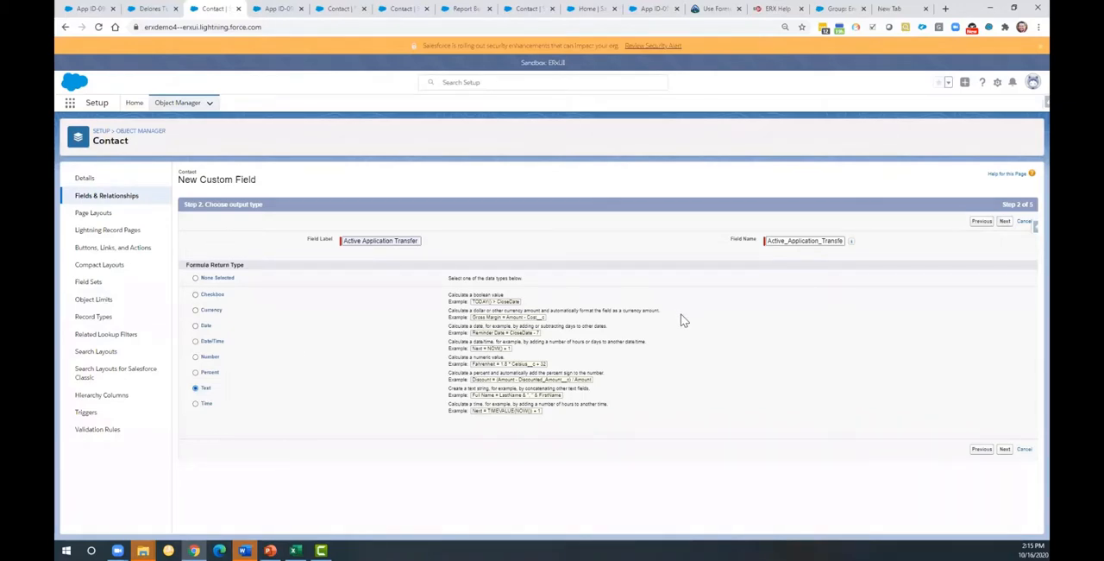
{"action": "left_click", "coordinate": [1005, 222]}
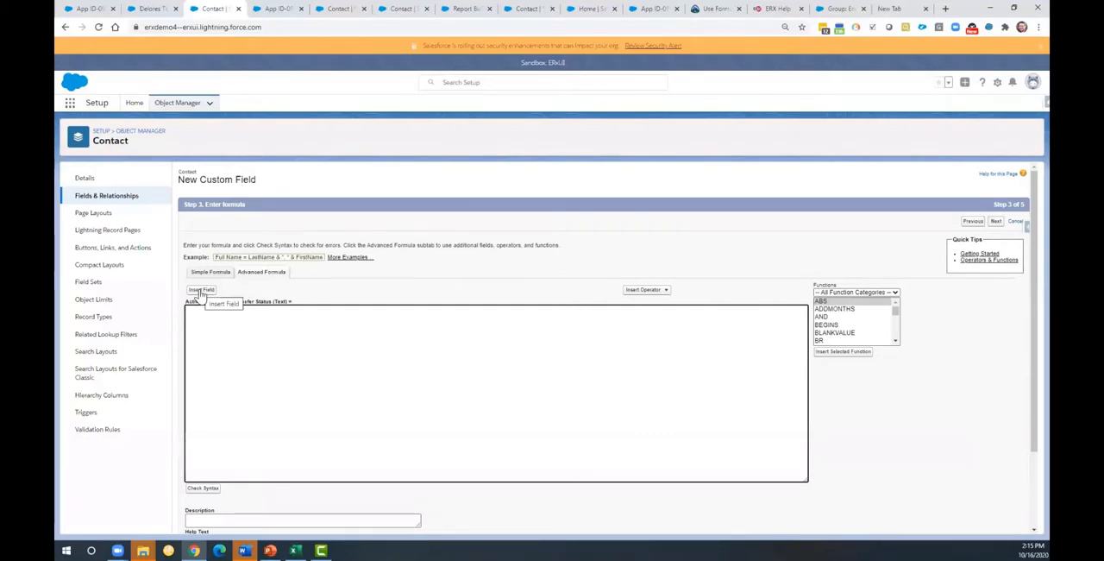
Step: Insert the Transfer? field from the contact's Active Application Record into the formula and check the syntax
{"action": "left_click", "coordinate": [200, 292]}
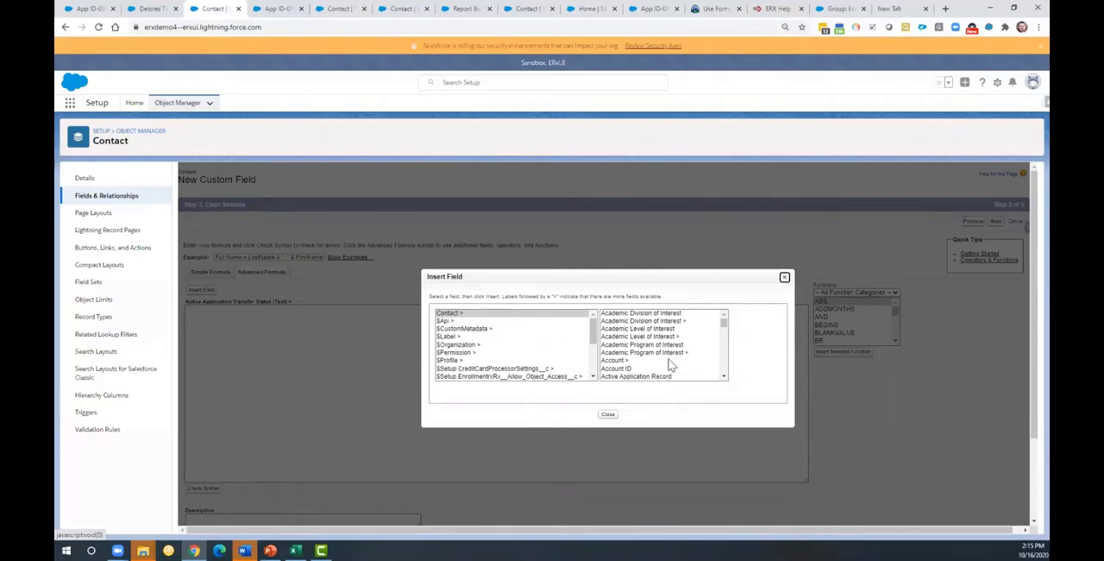
{"action": "left_click", "coordinate": [724, 377]}
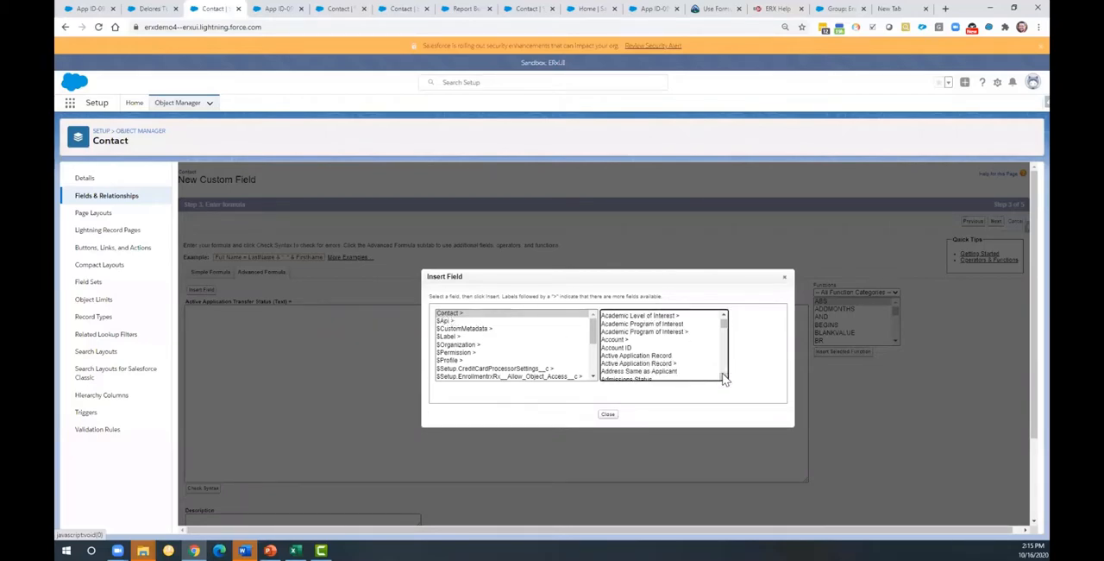
{"action": "left_click", "coordinate": [724, 377]}
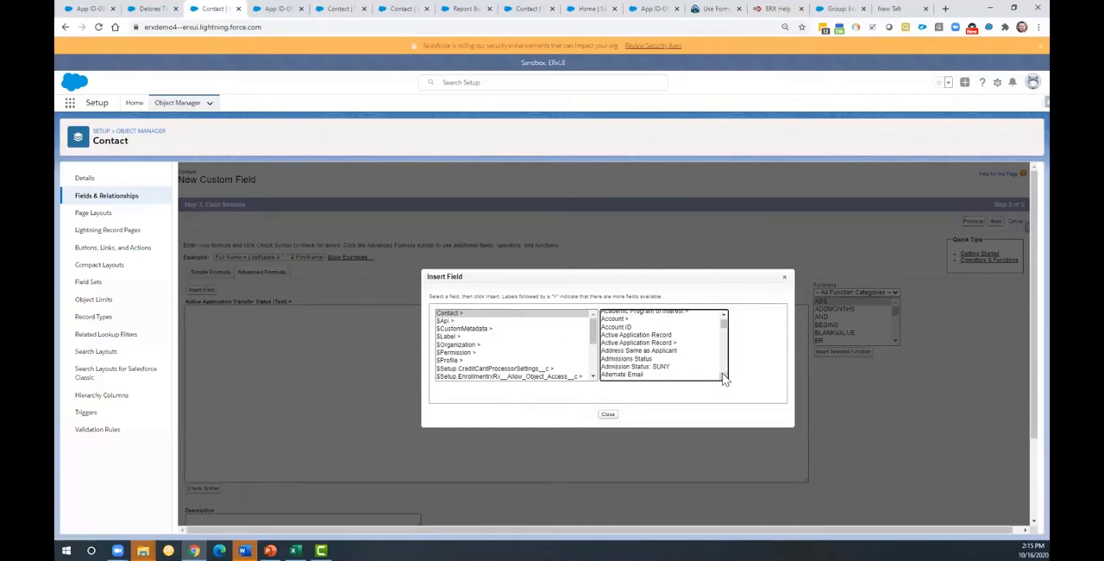
{"action": "left_click", "coordinate": [619, 344]}
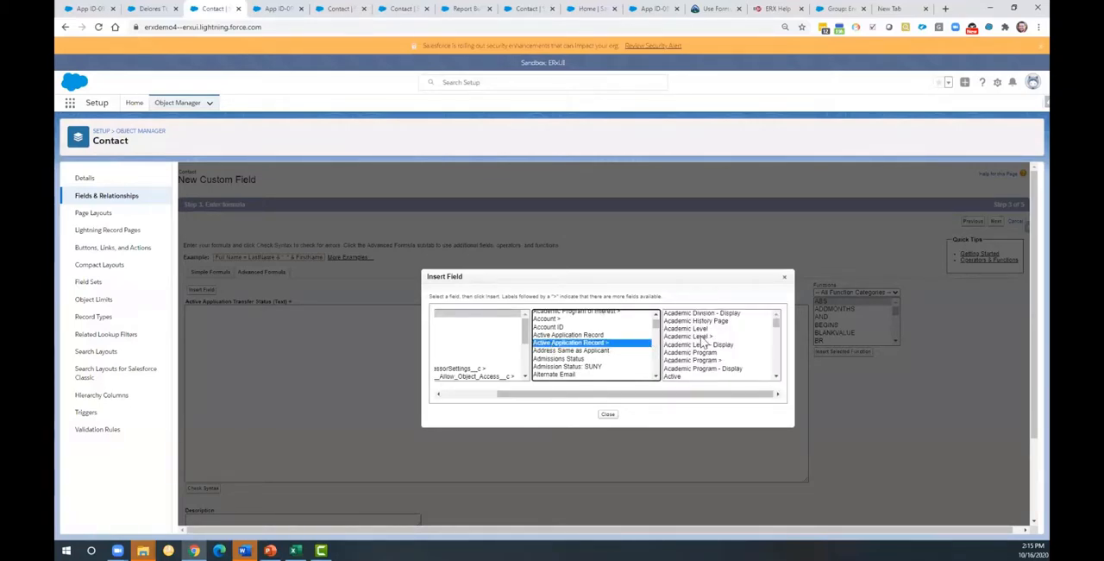
{"action": "left_click", "coordinate": [777, 338]}
{"action": "left_click_drag", "start_coordinate": [777, 339], "coordinate": [776, 379]}
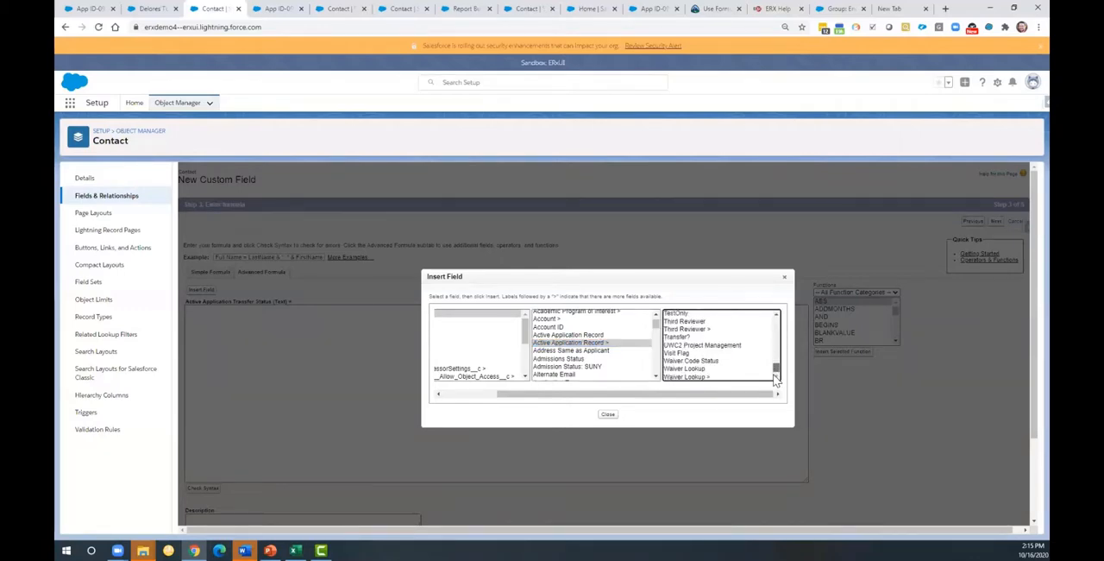
{"action": "left_click", "coordinate": [674, 338]}
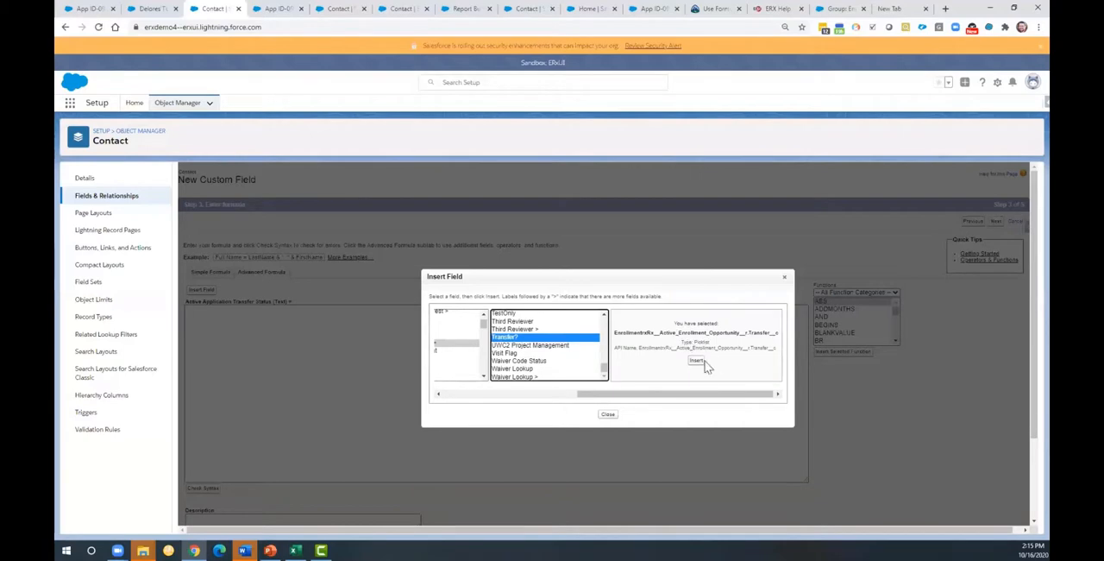
{"action": "left_click", "coordinate": [698, 363]}
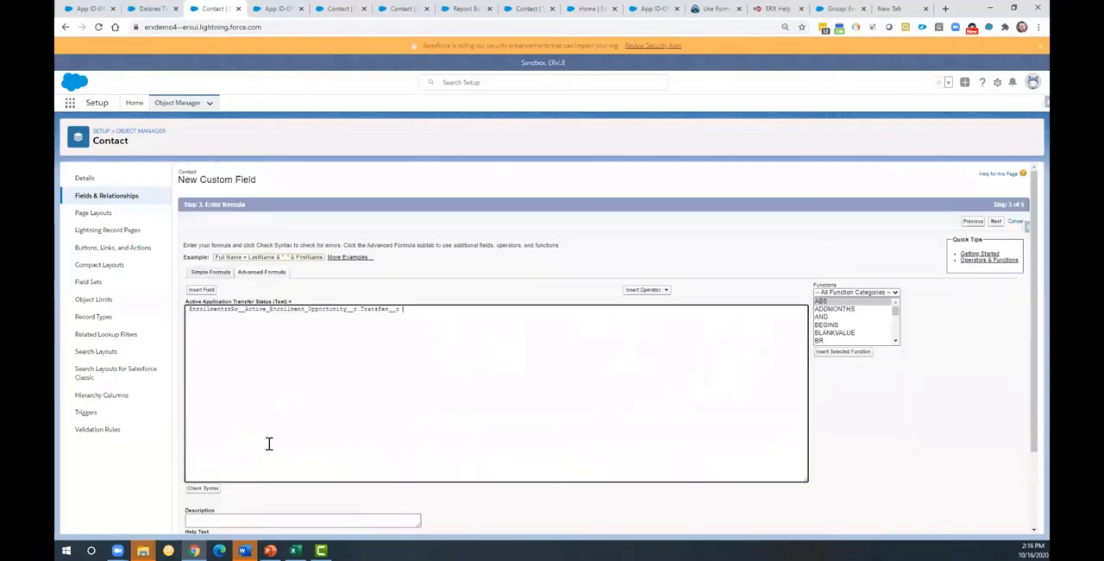
{"action": "left_click", "coordinate": [201, 490]}
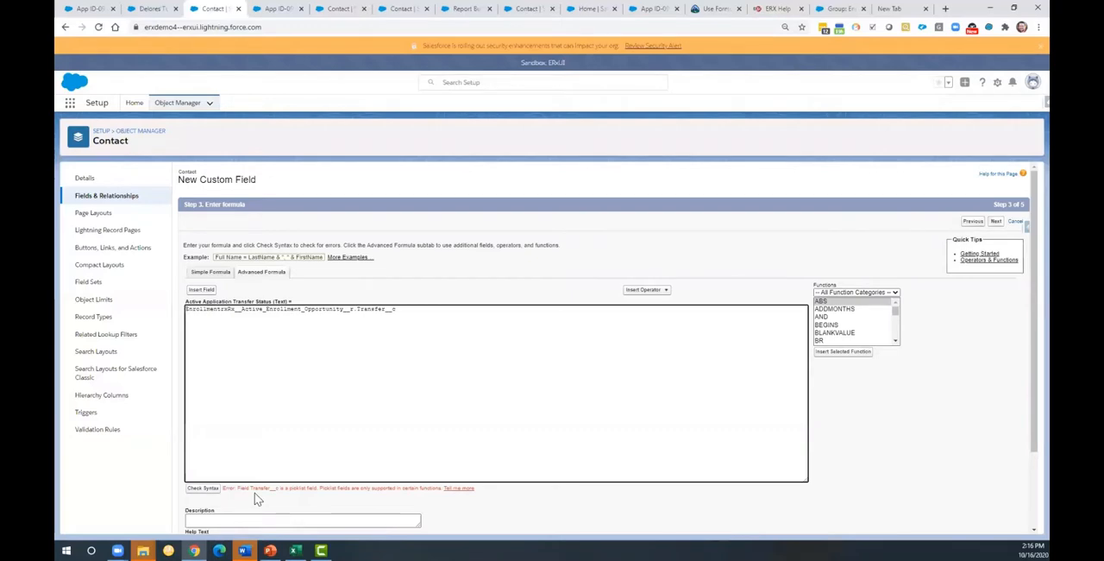
Step: Wrap the Transfer__c reference in the TEXT() function and recheck the formula's syntax
{"action": "type", "text": "TEXT"}
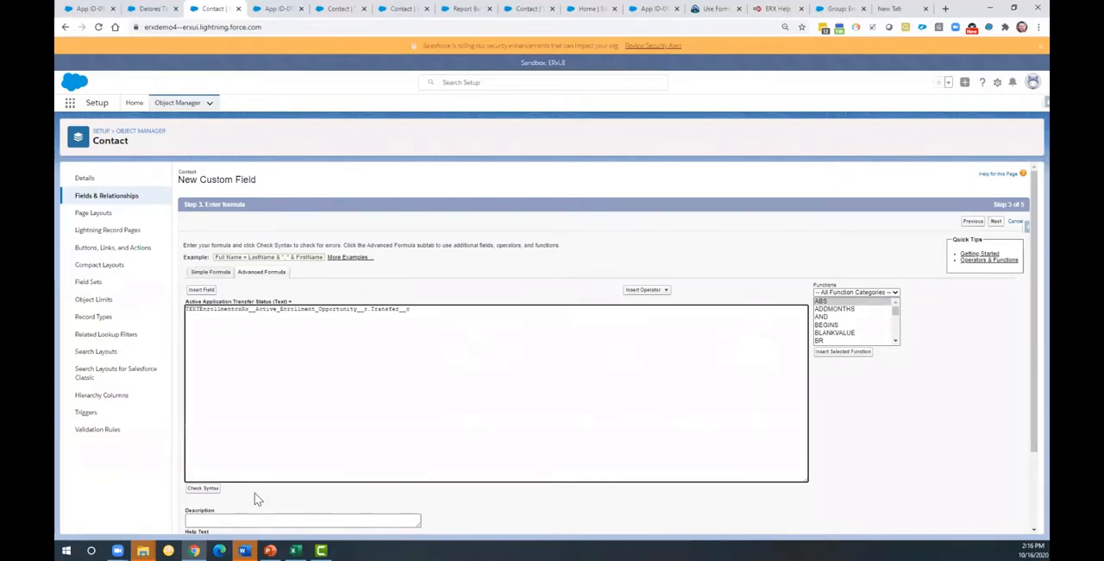
{"action": "type", "text": "("}
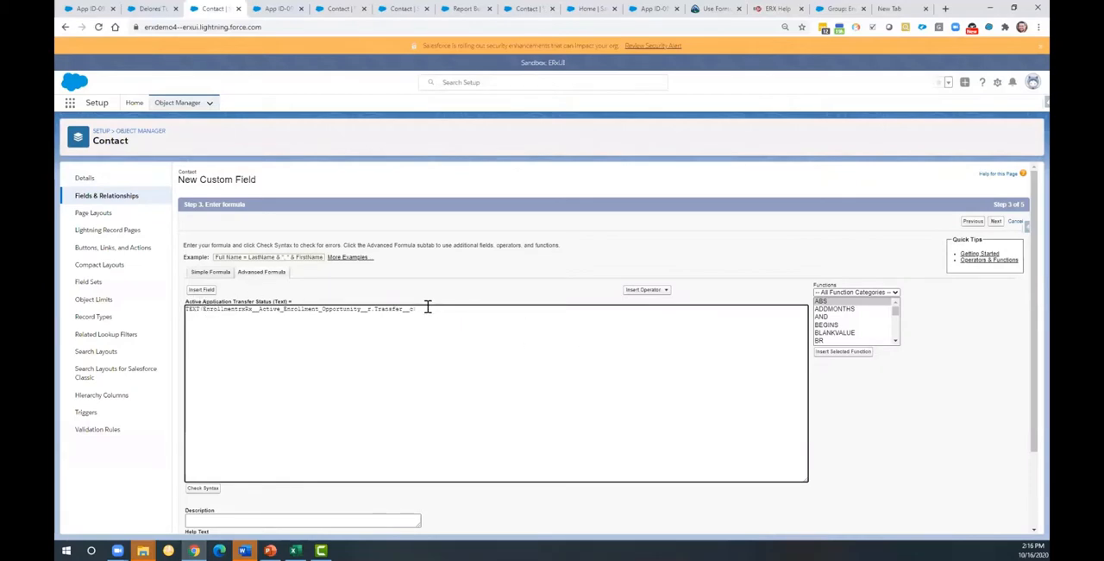
{"action": "left_click", "coordinate": [203, 489]}
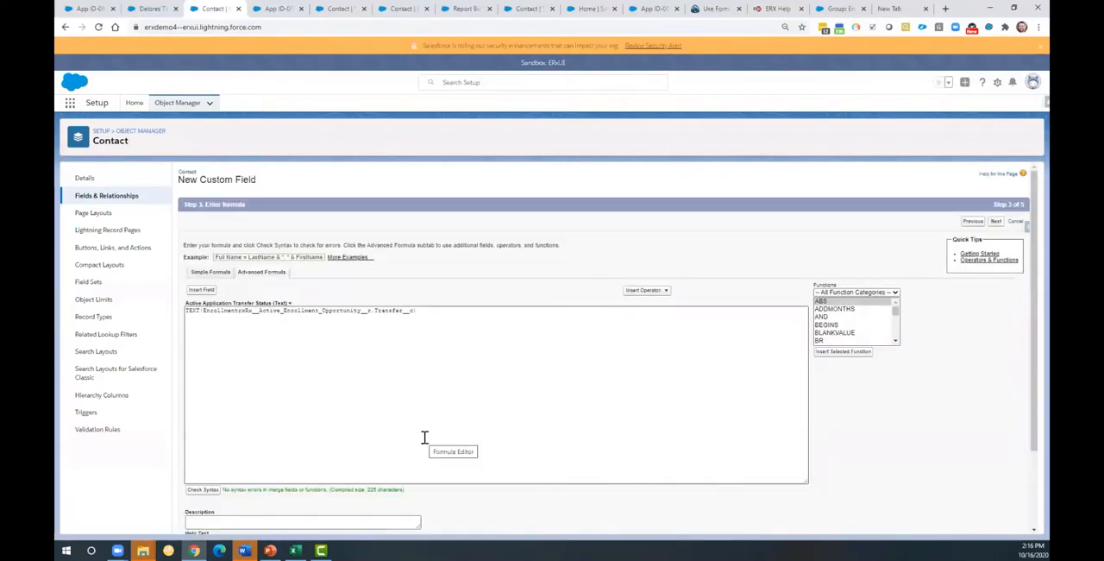
Step: Save the new field with visibility for all profiles and placement on all contact page layouts
{"action": "left_click", "coordinate": [993, 224]}
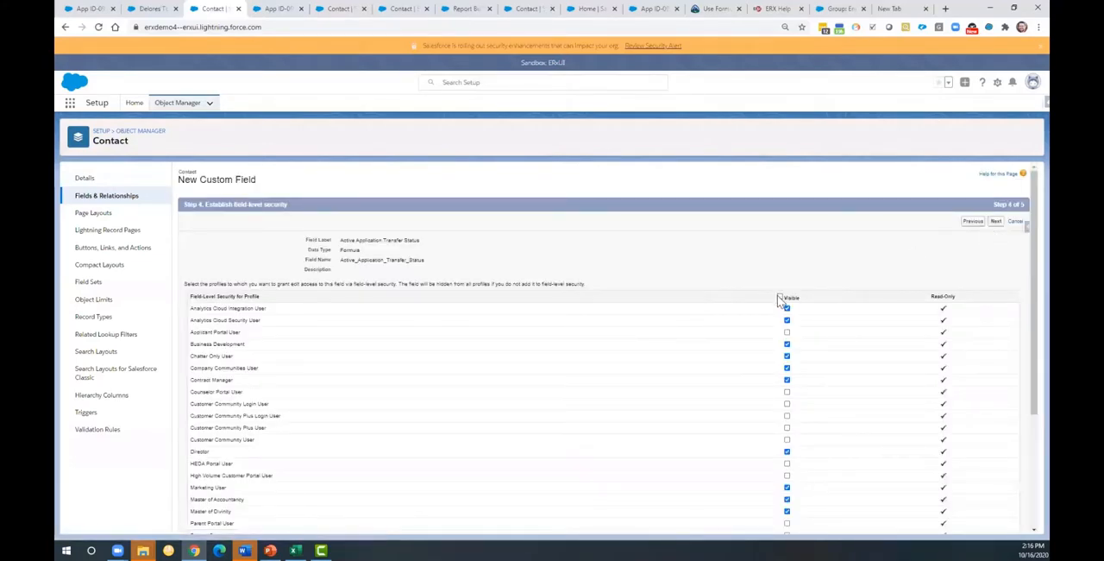
{"action": "left_click", "coordinate": [780, 297]}
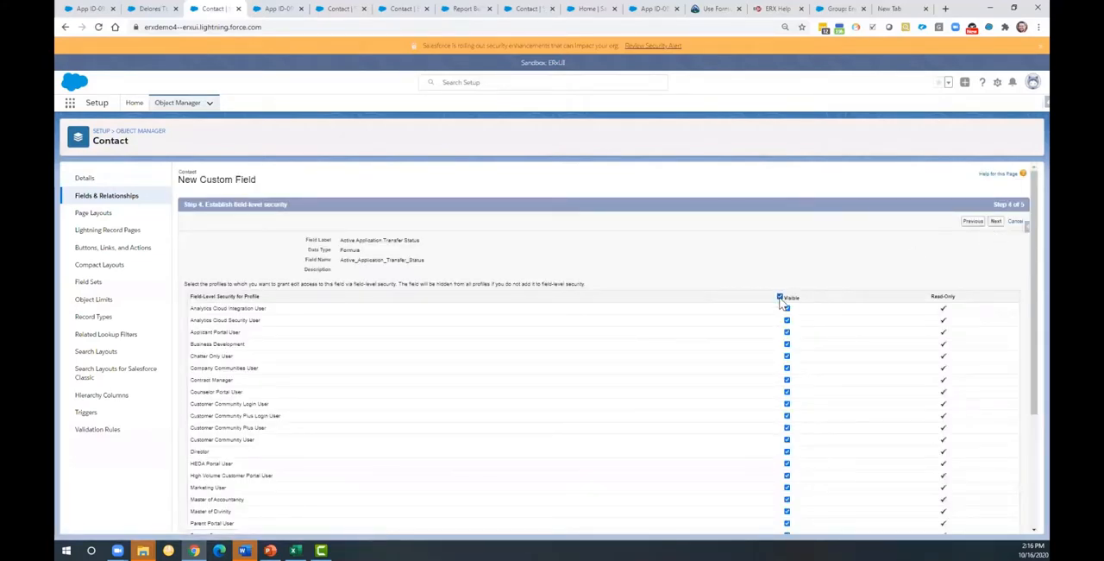
{"action": "left_click", "coordinate": [997, 224]}
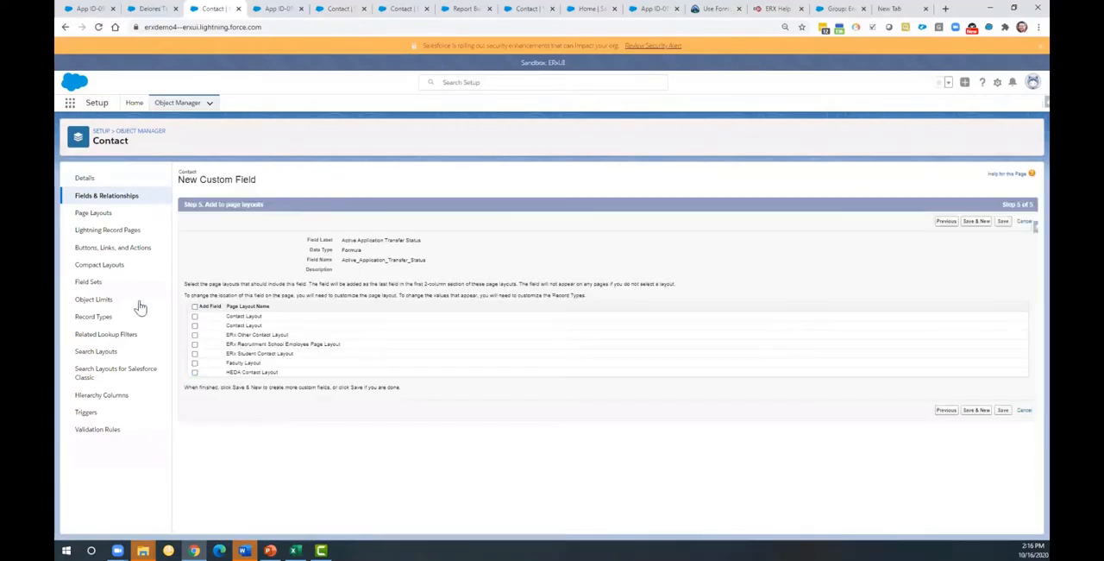
{"action": "left_click", "coordinate": [194, 307]}
{"action": "left_click", "coordinate": [1003, 222]}
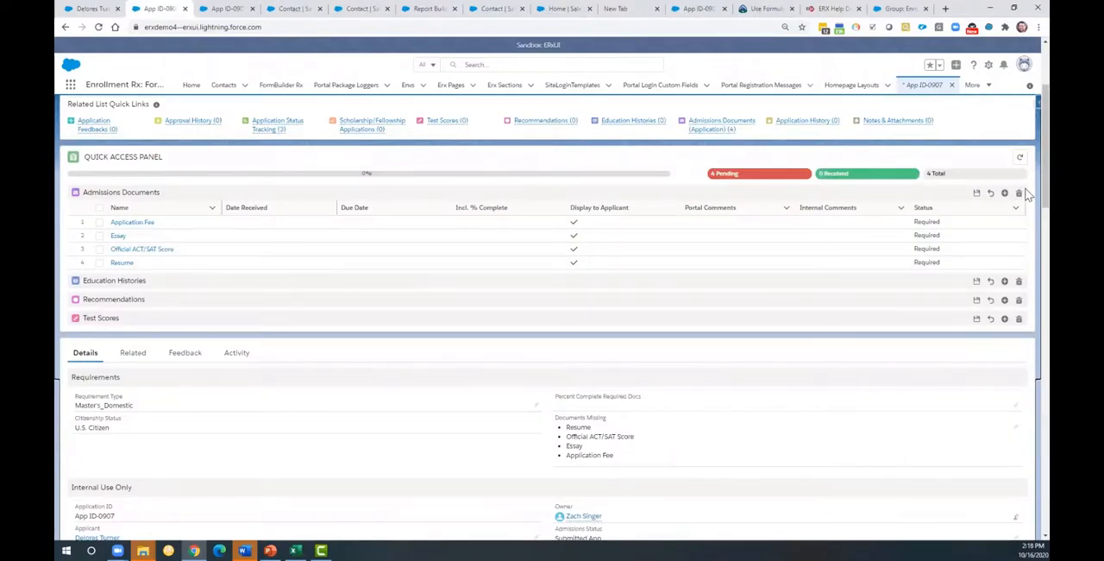
Step: Compare the Transfer? value on the application record with Active Application Transfer Status on the contact record
{"action": "scroll", "coordinate": [1028, 214], "scroll_direction": "down", "scroll_amount": 1}
{"action": "scroll", "coordinate": [1028, 214], "scroll_direction": "down", "scroll_amount": 1}
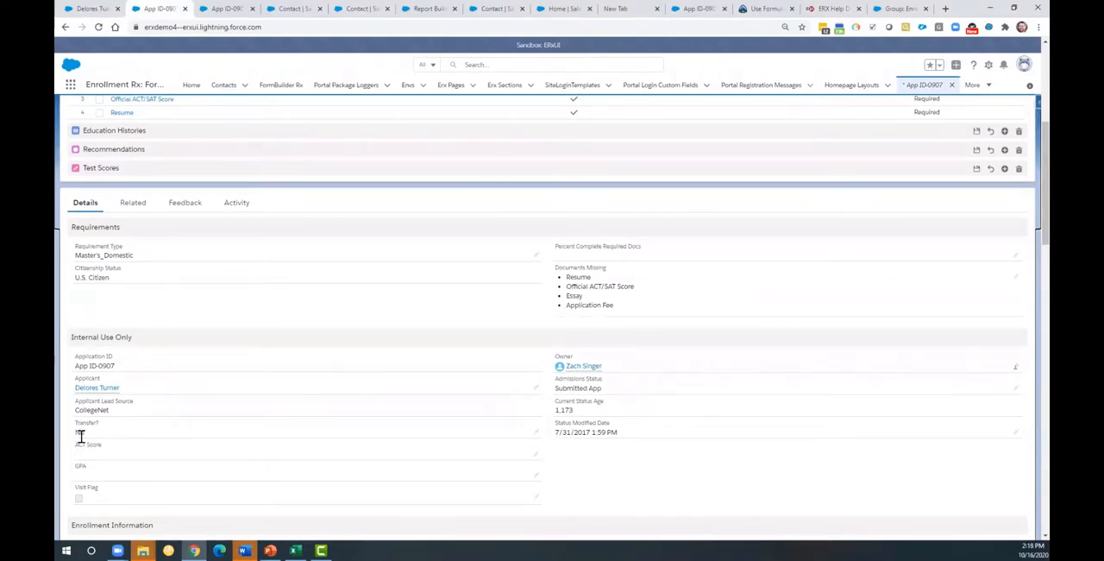
{"action": "left_click", "coordinate": [101, 10]}
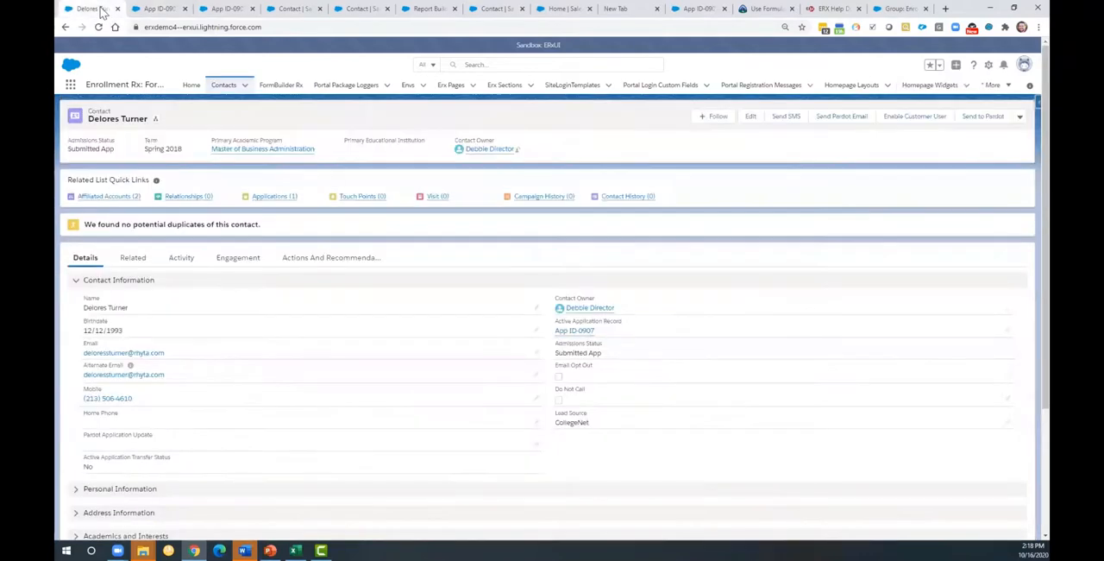